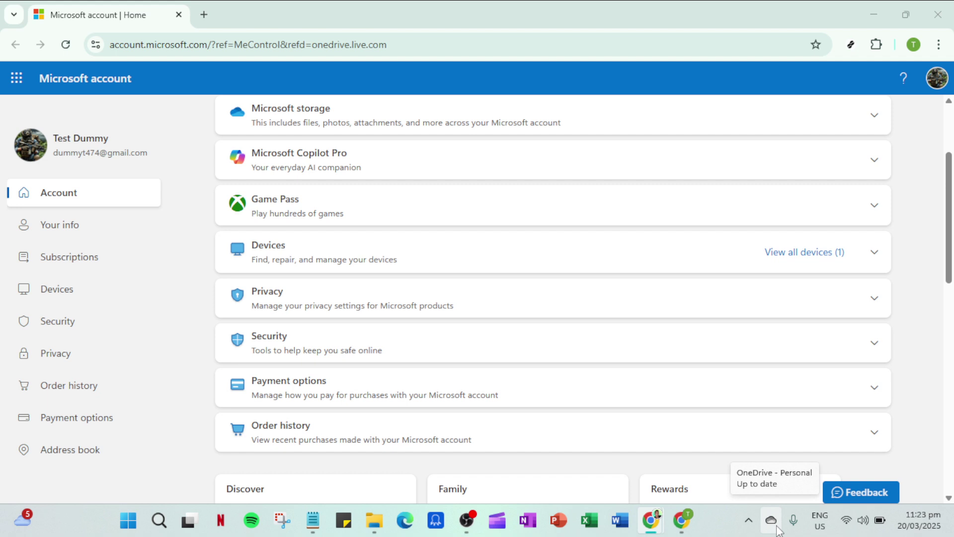
Show OneDrive's help and settings menu from the tray sync panel
click(772, 521)
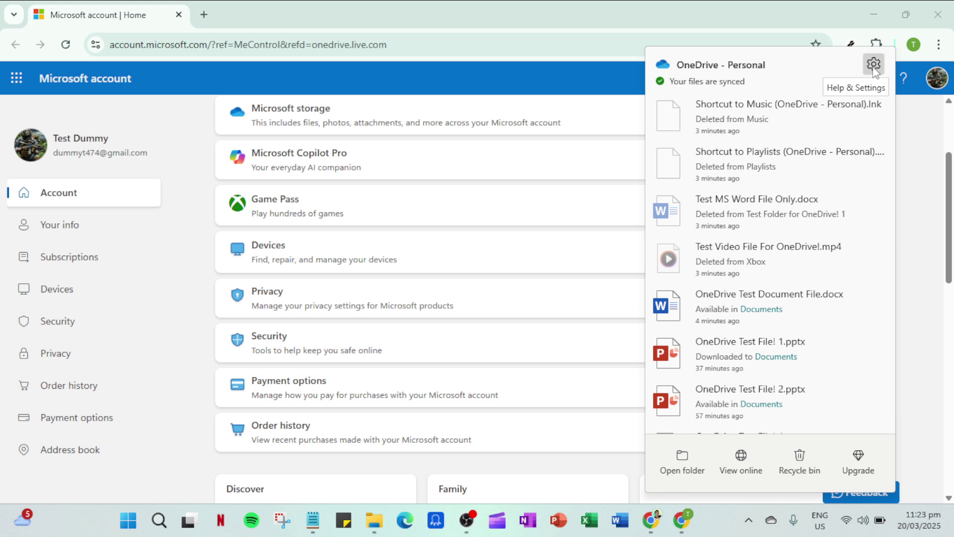
click(874, 68)
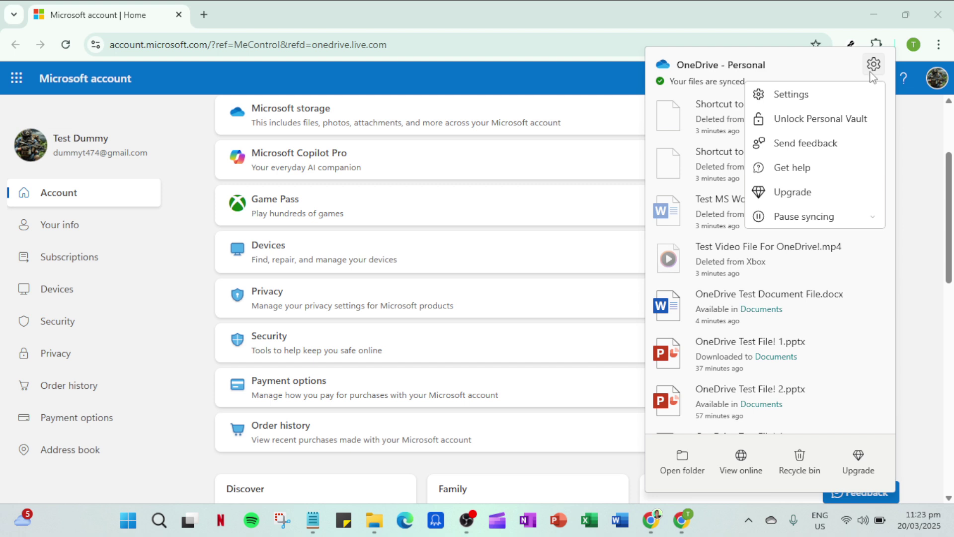
Open OneDrive Settings on the Account page showing 40 MB used
click(794, 97)
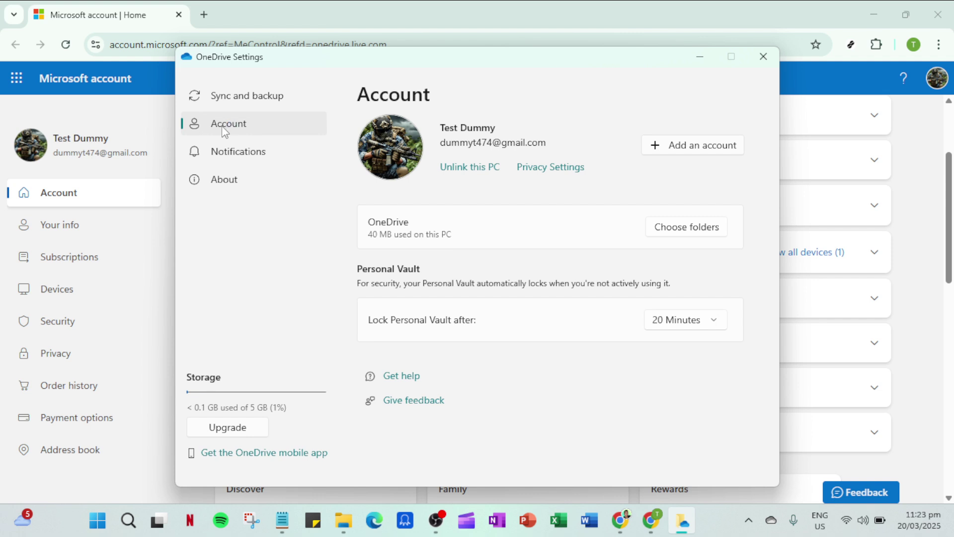
Choose 'Unlink this PC' on the Account page to raise the confirmation
click(470, 167)
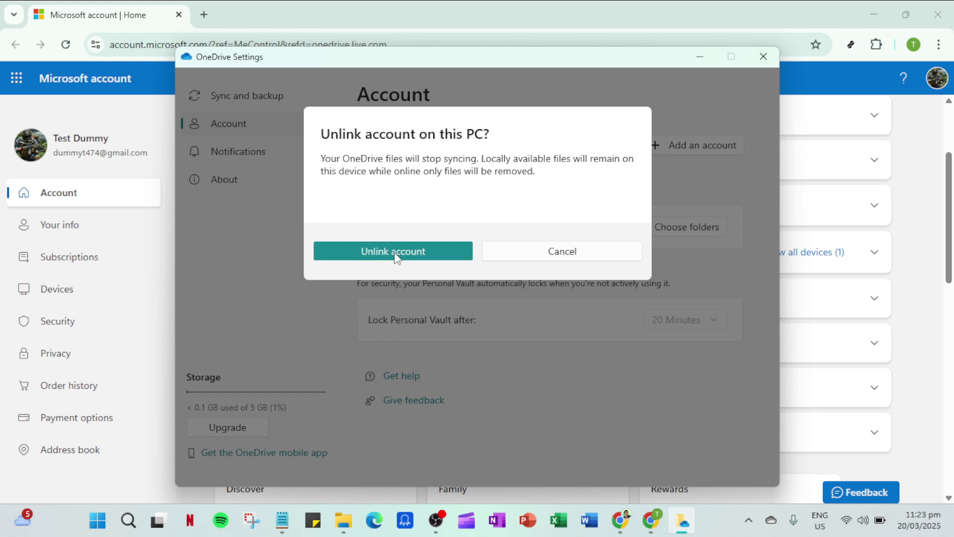
Cancel the 'Unlink account on this PC?' prompt, keeping the account linked
click(586, 253)
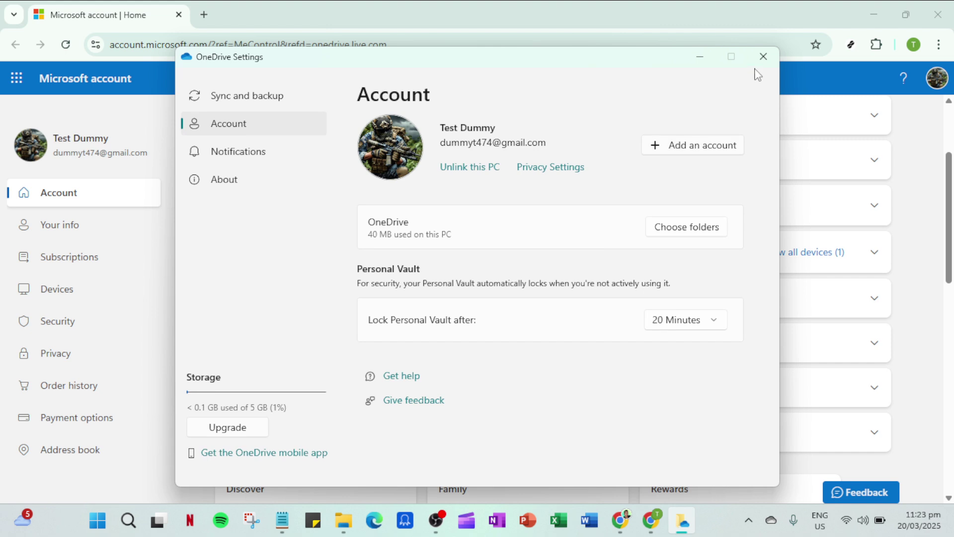